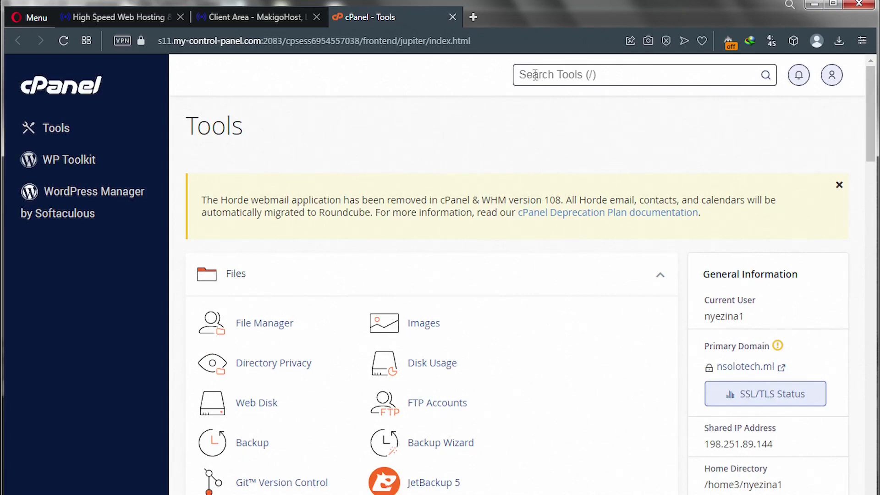
# Search cPanel tools for 'php' and open Select PHP Version.
pyautogui.click(535, 74)
pyautogui.write('php')
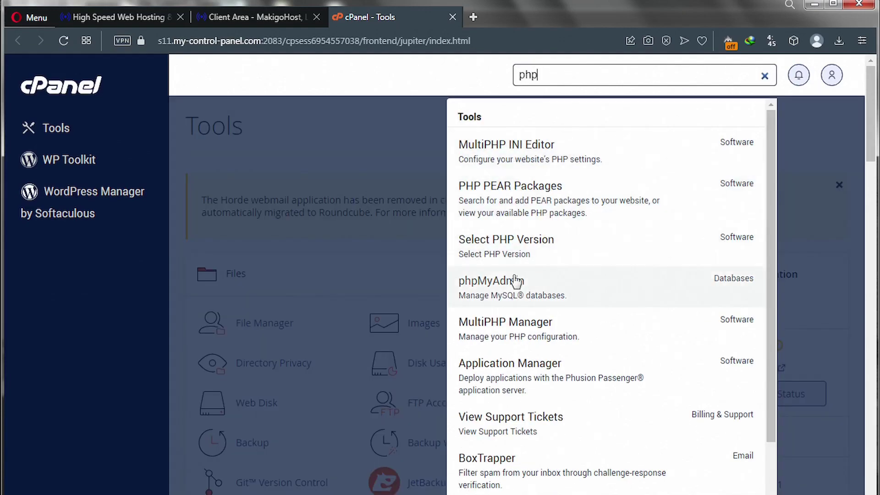
pyautogui.click(515, 247)
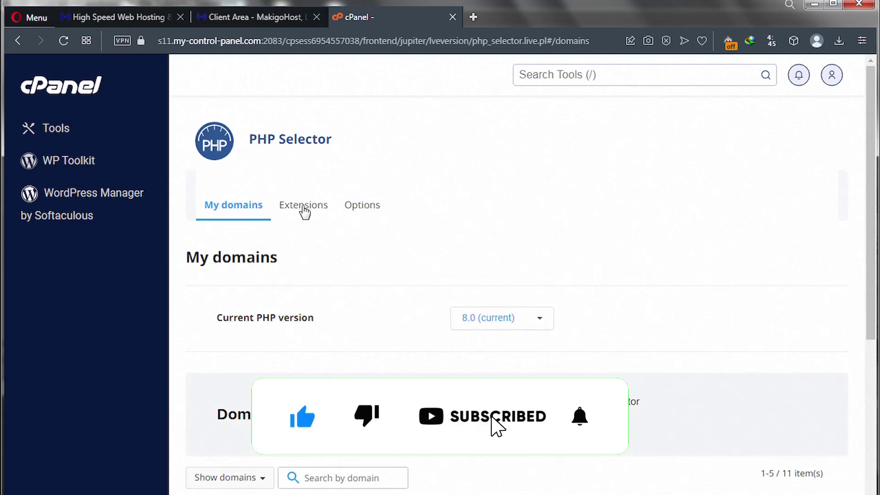
# Show the PHP 8.0 Extensions list in PHP Selector.
pyautogui.click(304, 205)
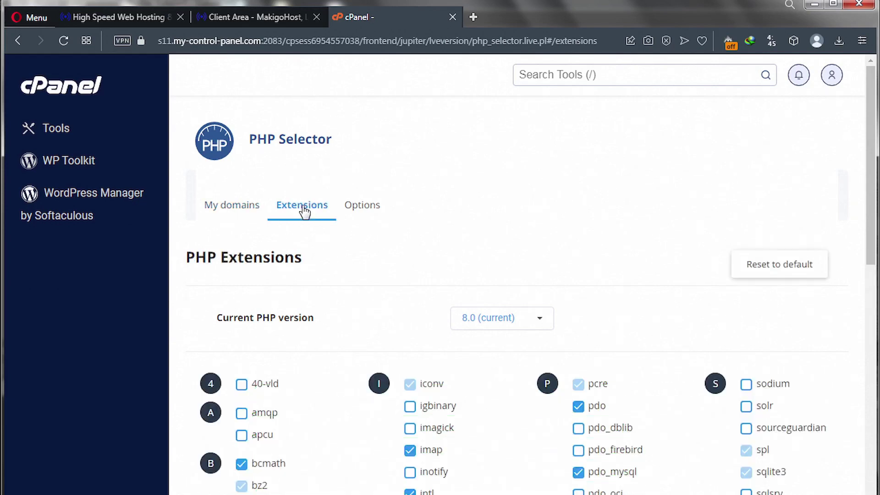
pyautogui.scroll(-2, 461, 267)
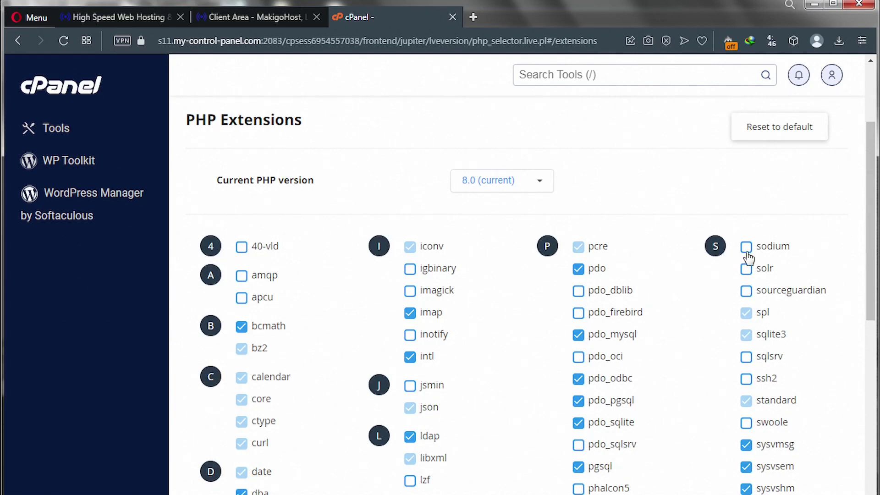
# Tick the sodium extension checkbox for PHP 8.0.
pyautogui.click(745, 246)
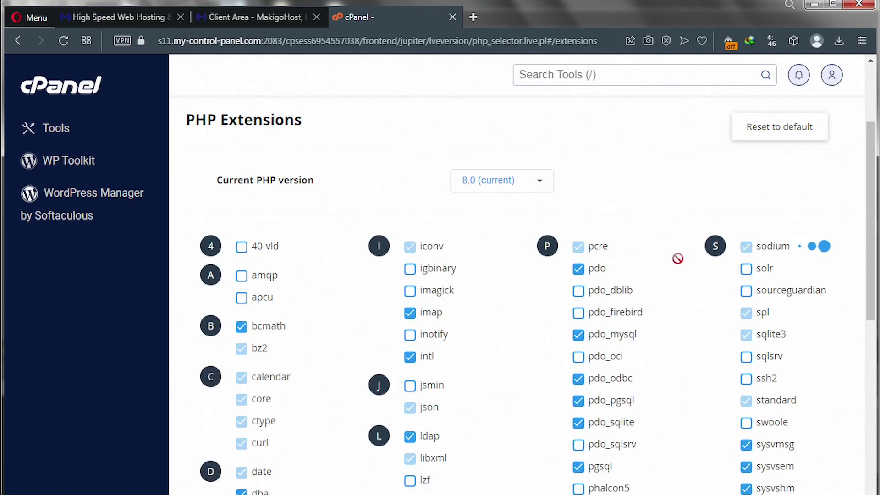